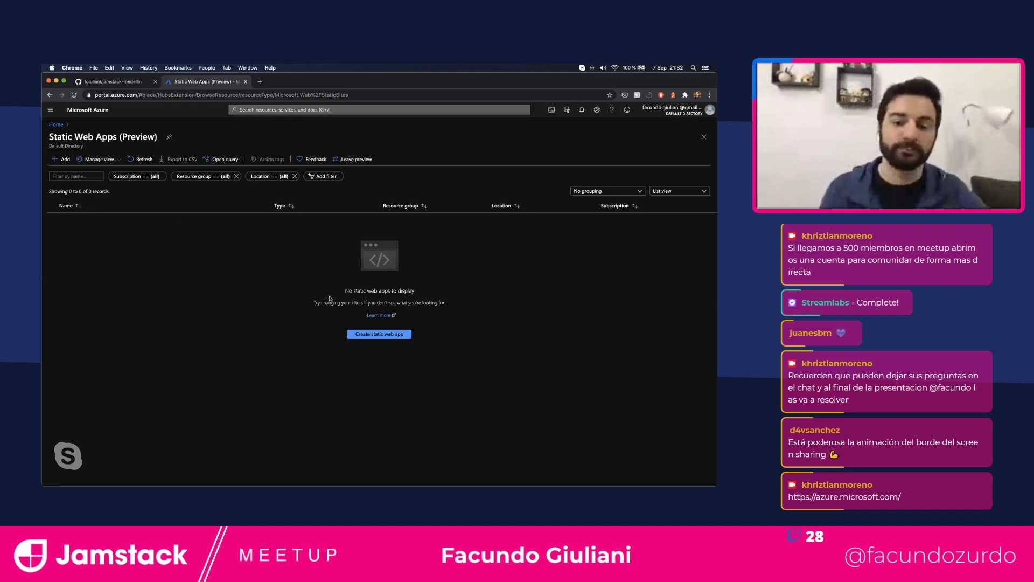
# - Start a new static web app under Azure subscription 1 with a new resource group named jamstack-medellin
pyautogui.click(382, 335)
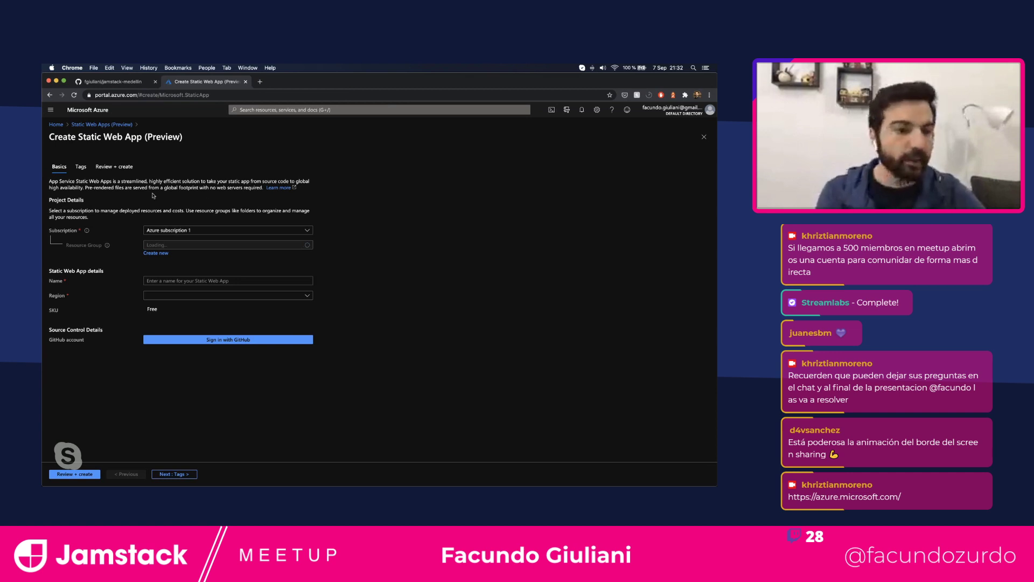
pyautogui.click(170, 232)
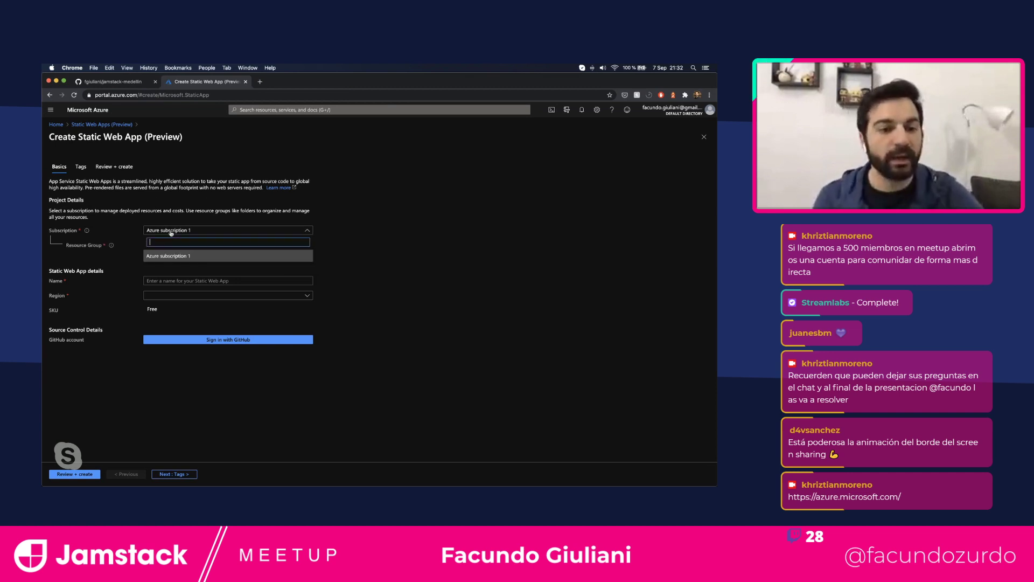
pyautogui.click(171, 258)
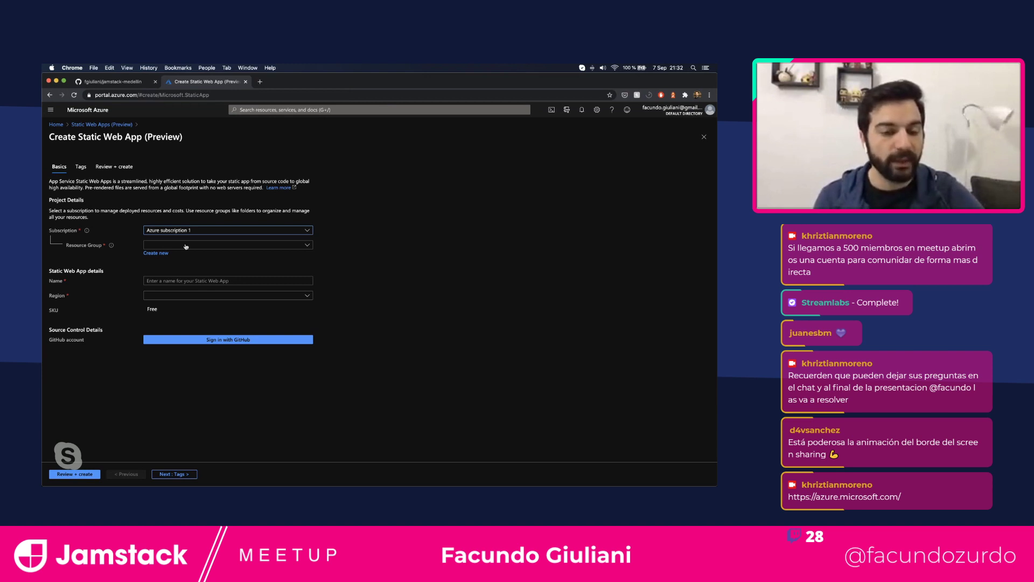
pyautogui.click(159, 256)
pyautogui.write('jamstack-medellin')
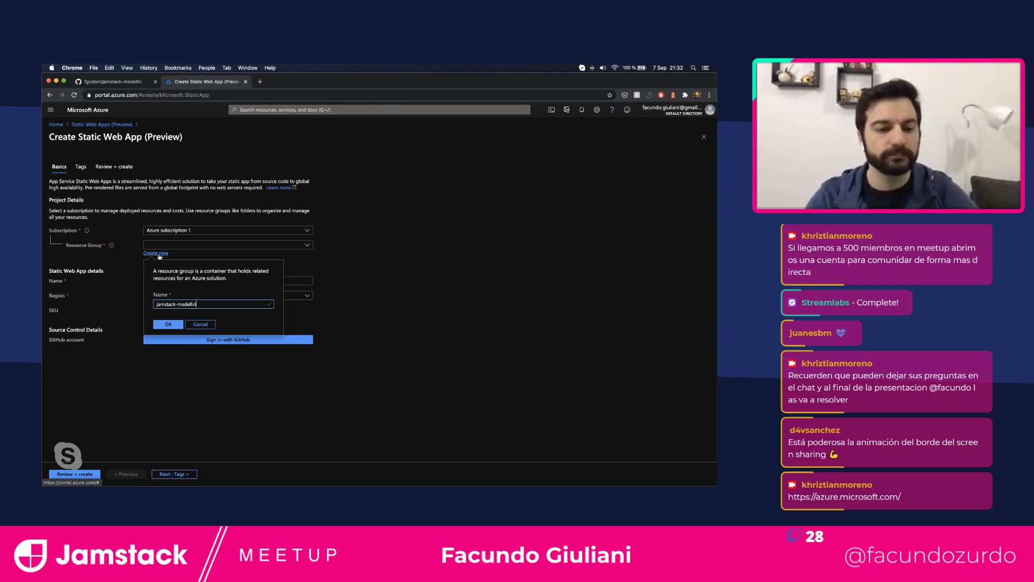
pyautogui.click(168, 325)
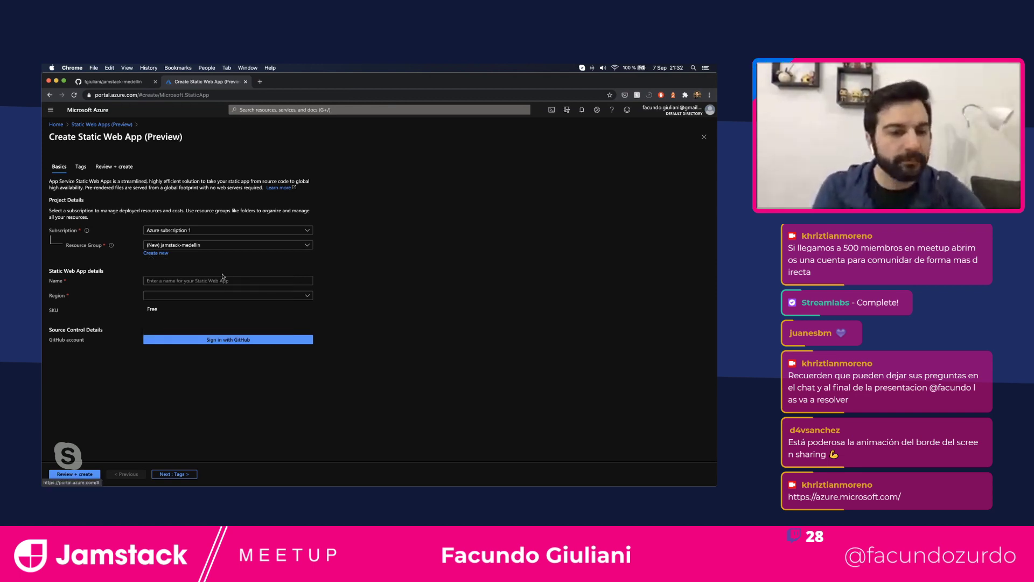
# - Name the static web app jamstack-medellin and set its region to Central US
pyautogui.click(175, 281)
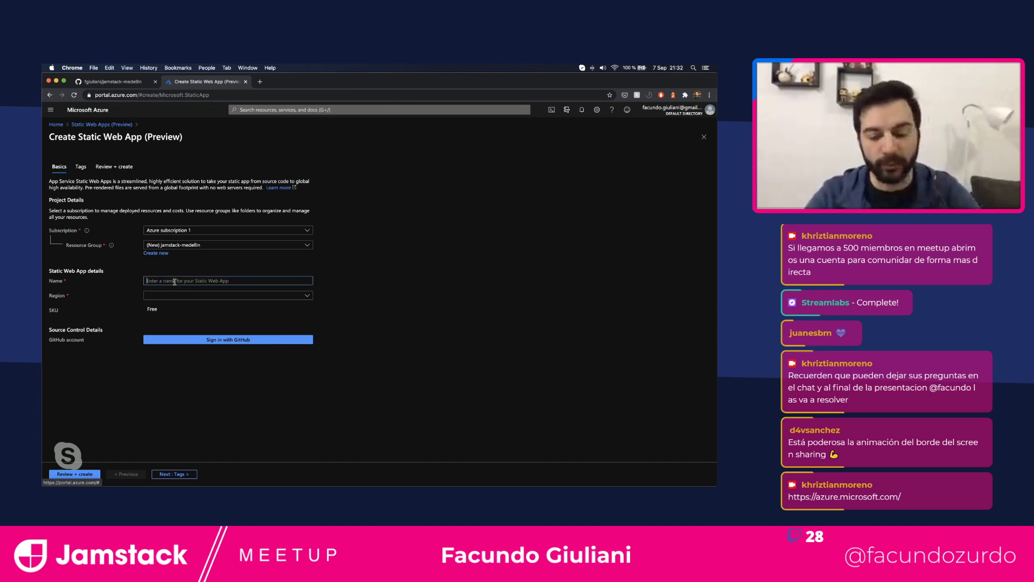
pyautogui.write('jamstack')
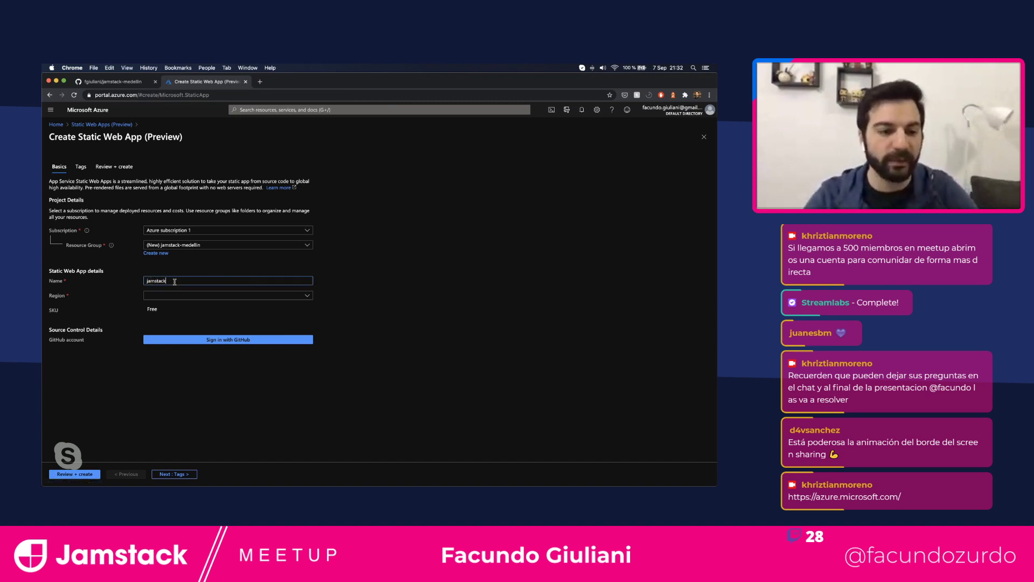
pyautogui.write('-medellin')
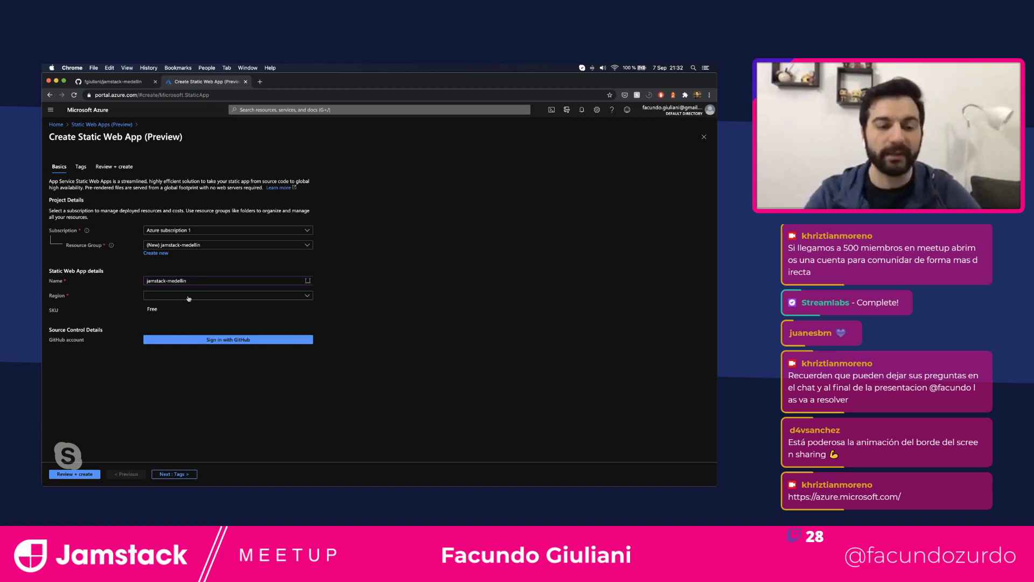
pyautogui.click(189, 298)
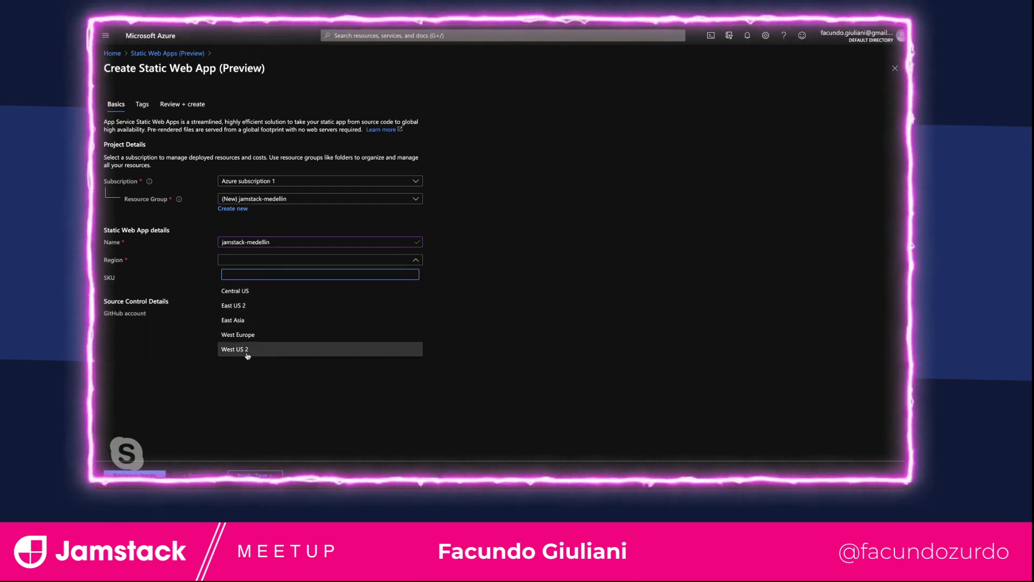
pyautogui.click(245, 293)
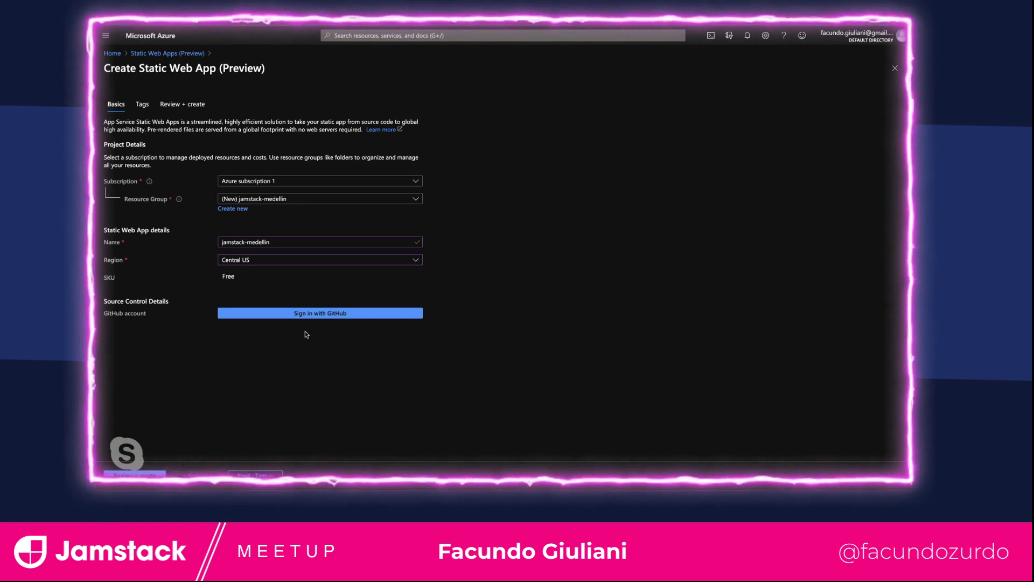
# - Sign in with GitHub and set the source to the personal organization's jamstack-medellin repository on the master branch
pyautogui.click(318, 313)
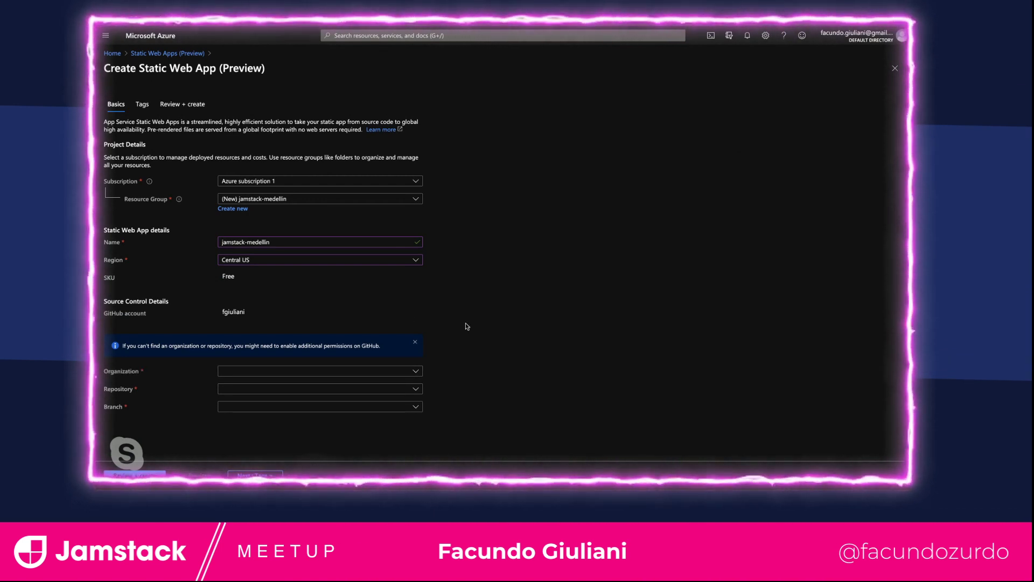
pyautogui.click(316, 378)
pyautogui.click(276, 404)
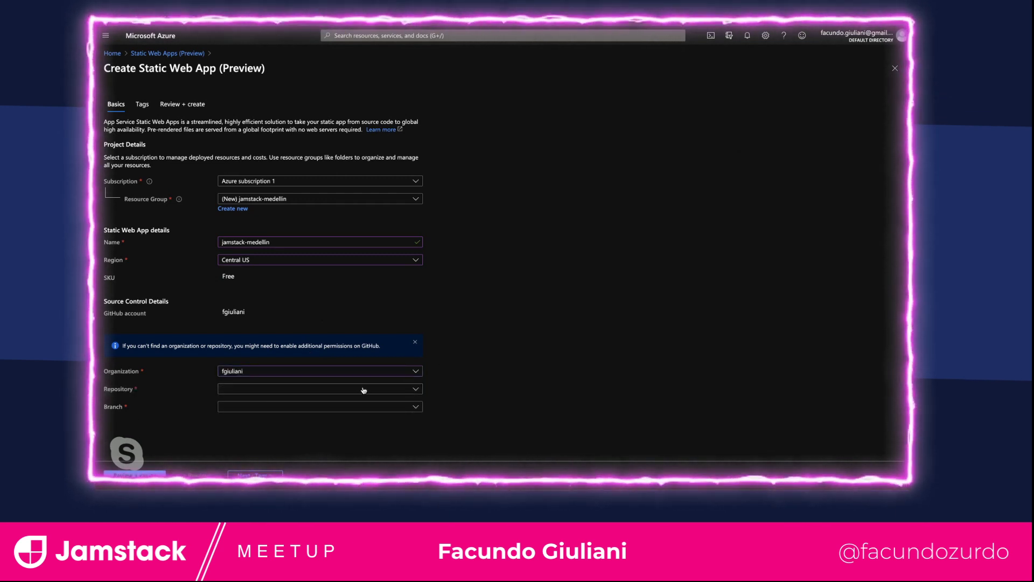
pyautogui.click(363, 389)
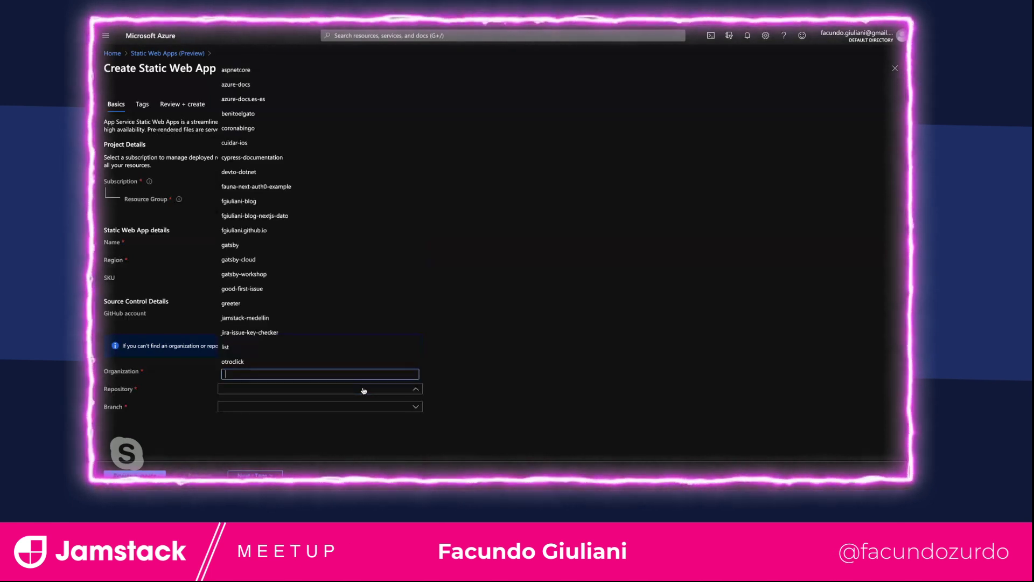
pyautogui.click(273, 320)
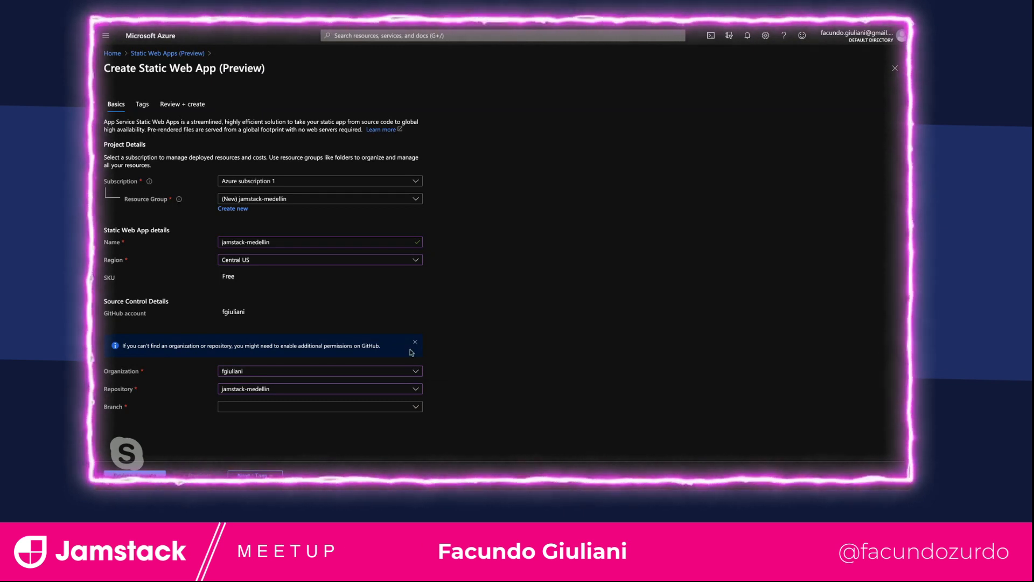
pyautogui.click(338, 408)
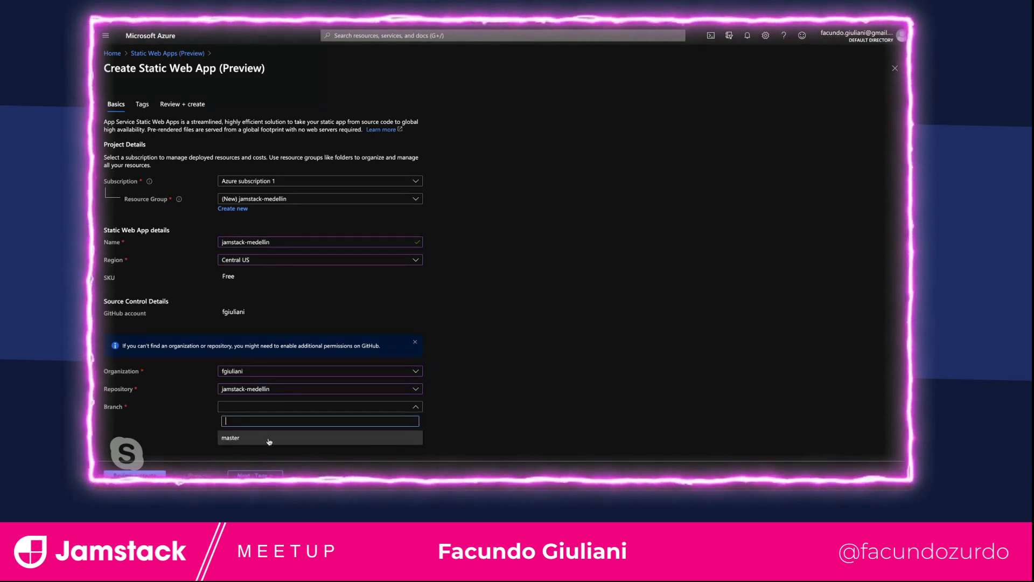
pyautogui.click(269, 439)
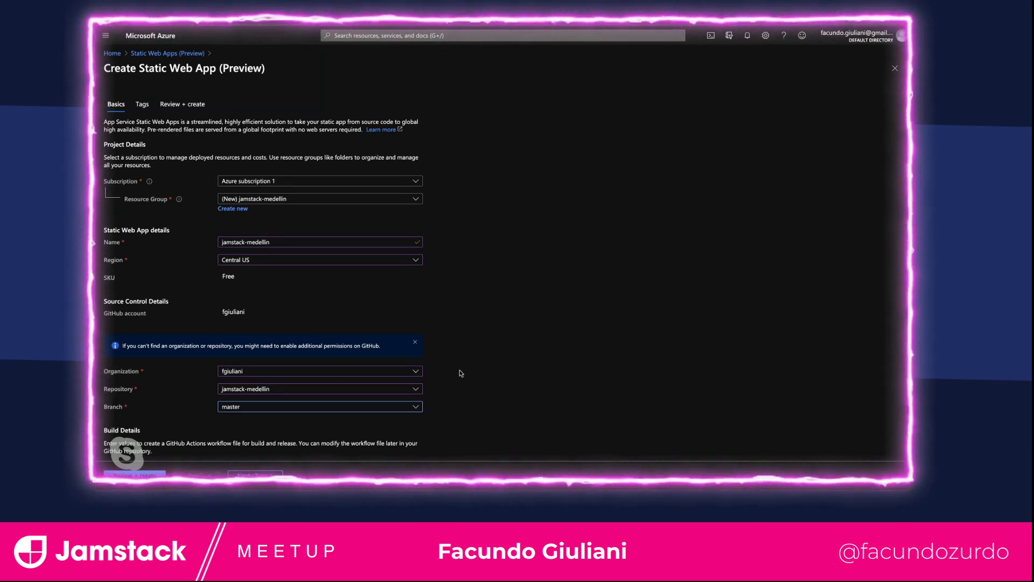
# - Apply the Gatsby build preset with its default locations, then review and create the static web app
pyautogui.scroll(-1, 461, 373)
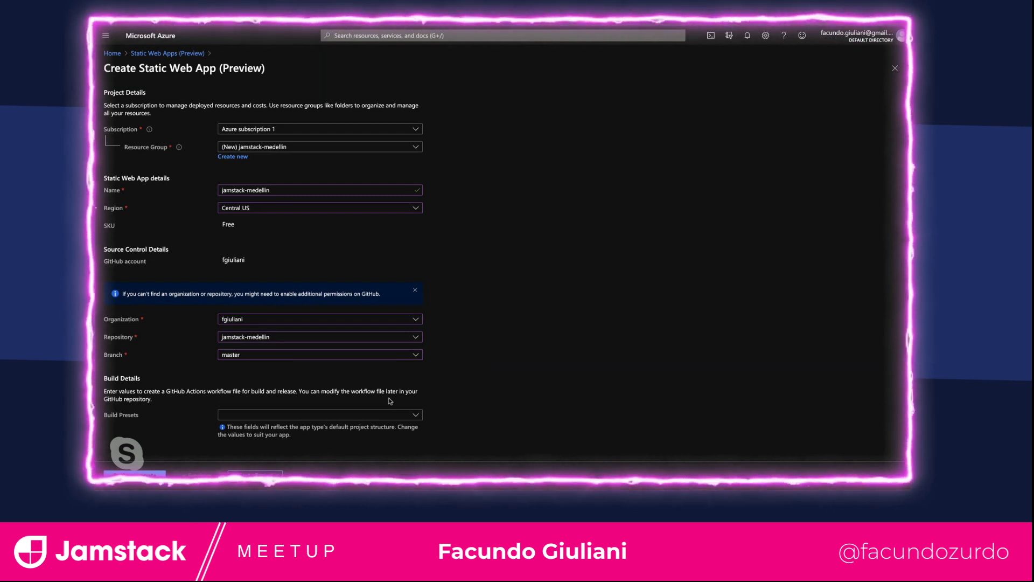
pyautogui.click(378, 415)
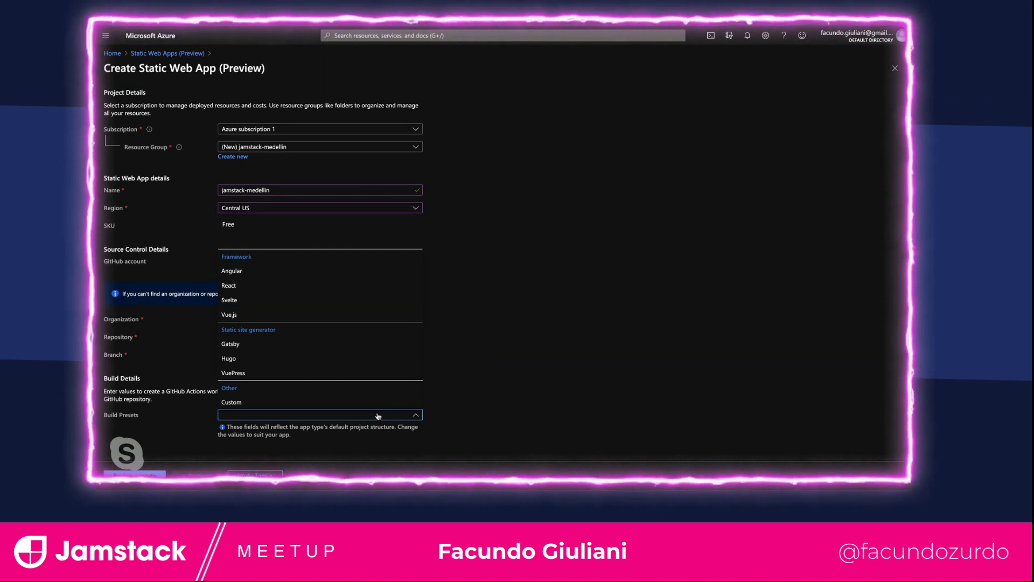
pyautogui.click(273, 343)
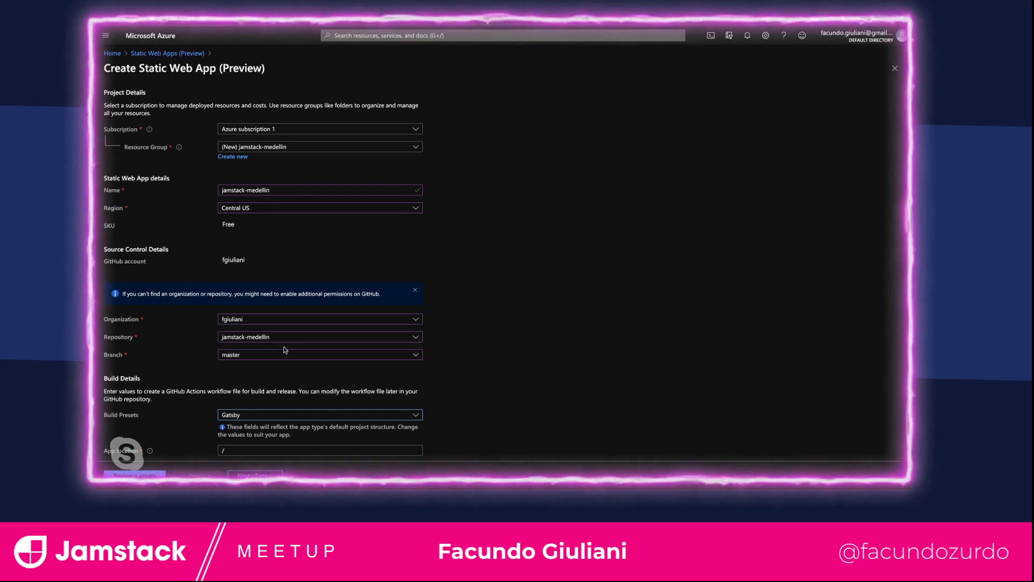
pyautogui.scroll(-1, 493, 370)
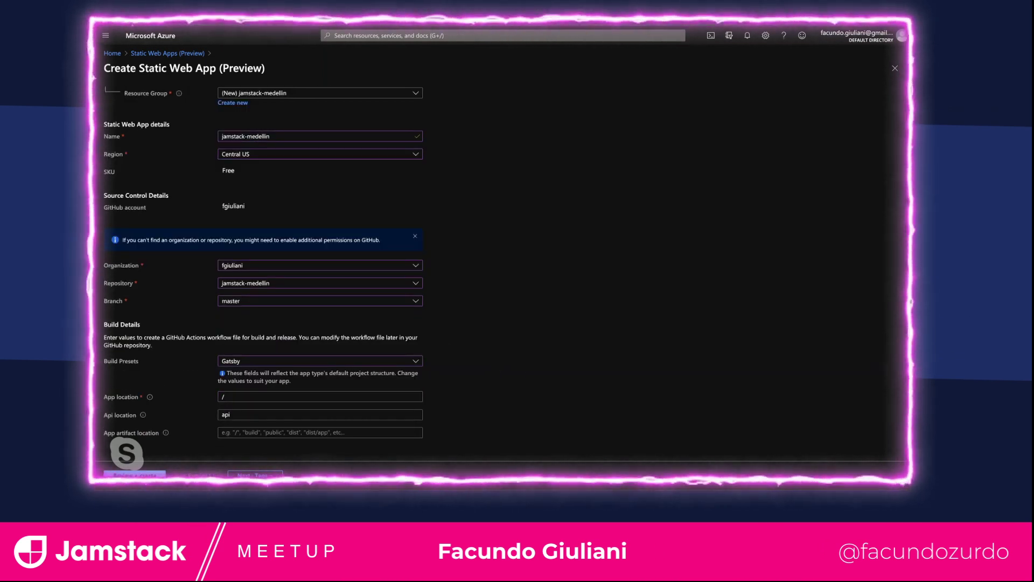
pyautogui.click(134, 475)
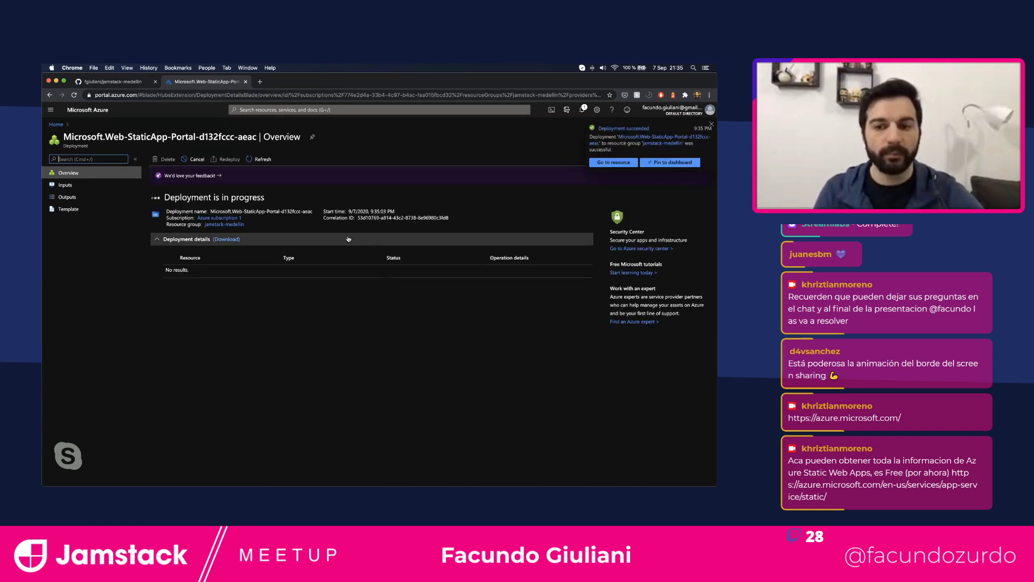
# - Go to the deployed jamstack-medellin resource and check the site at its generated URL, closing the site again
pyautogui.click(601, 168)
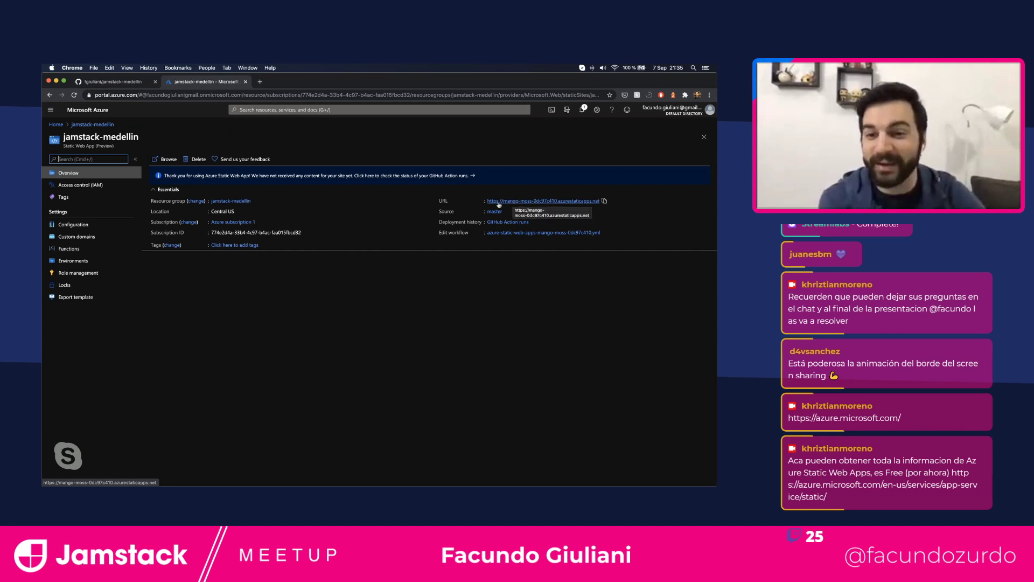
pyautogui.click(562, 201)
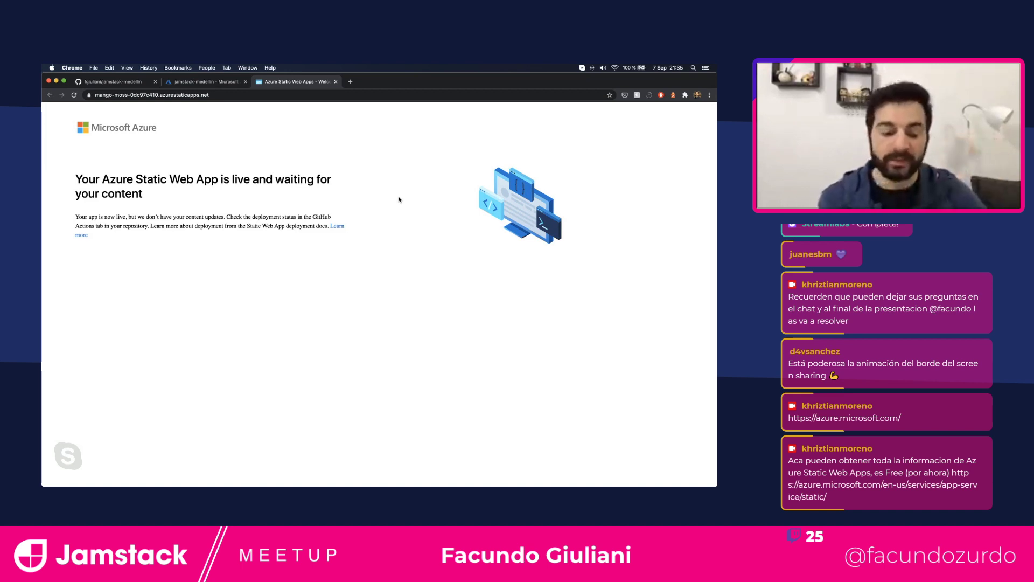
pyautogui.click(336, 81)
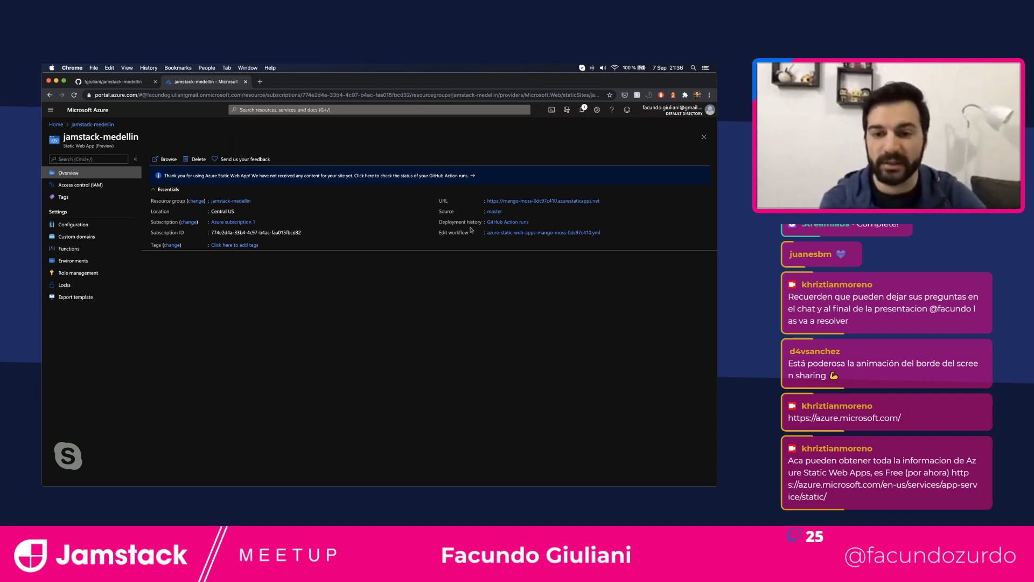
# - Check the progress of the Build and Deploy Job in the app's GitHub Actions run for the workflow file commit
pyautogui.click(511, 222)
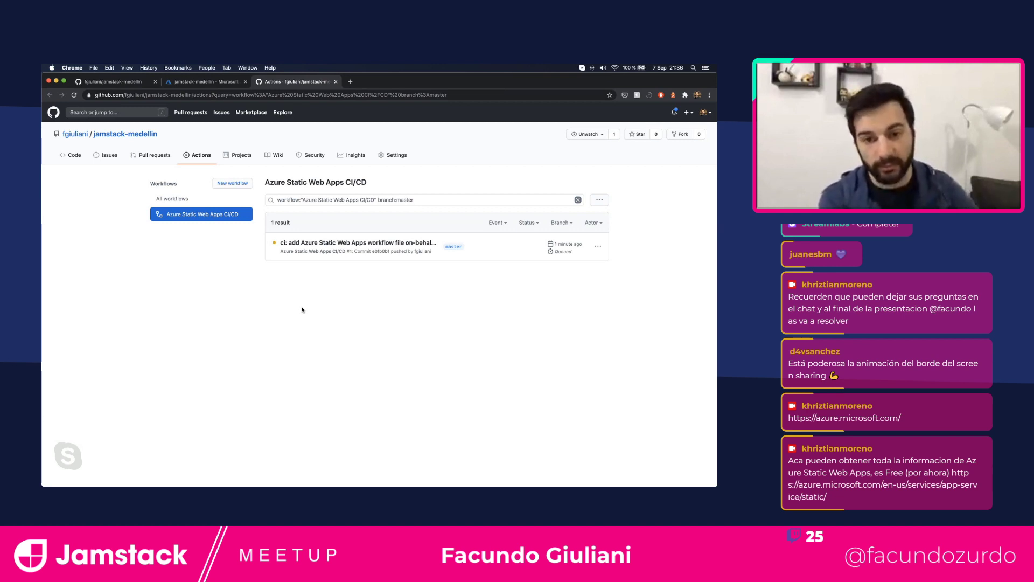
pyautogui.click(329, 242)
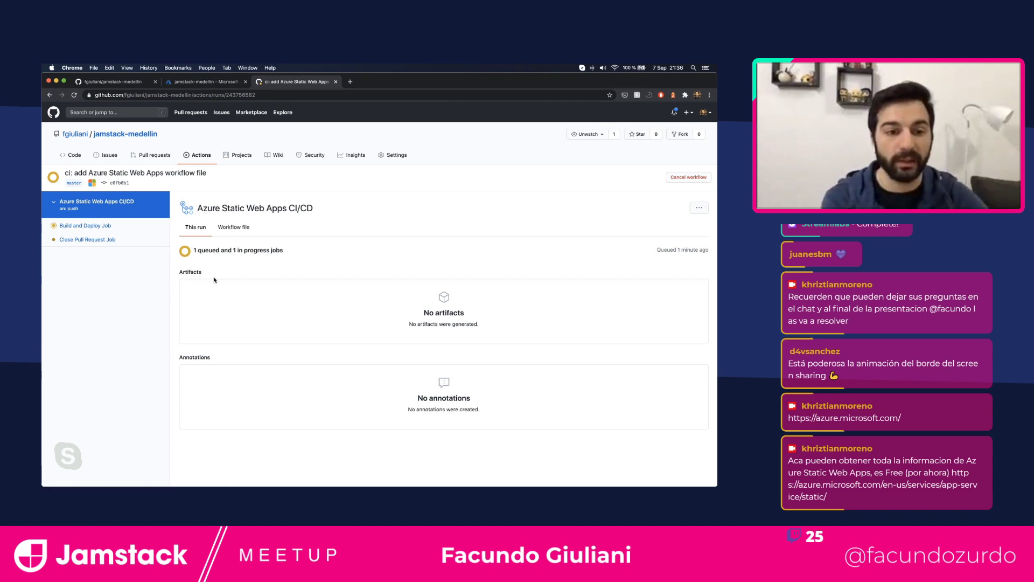
pyautogui.click(81, 230)
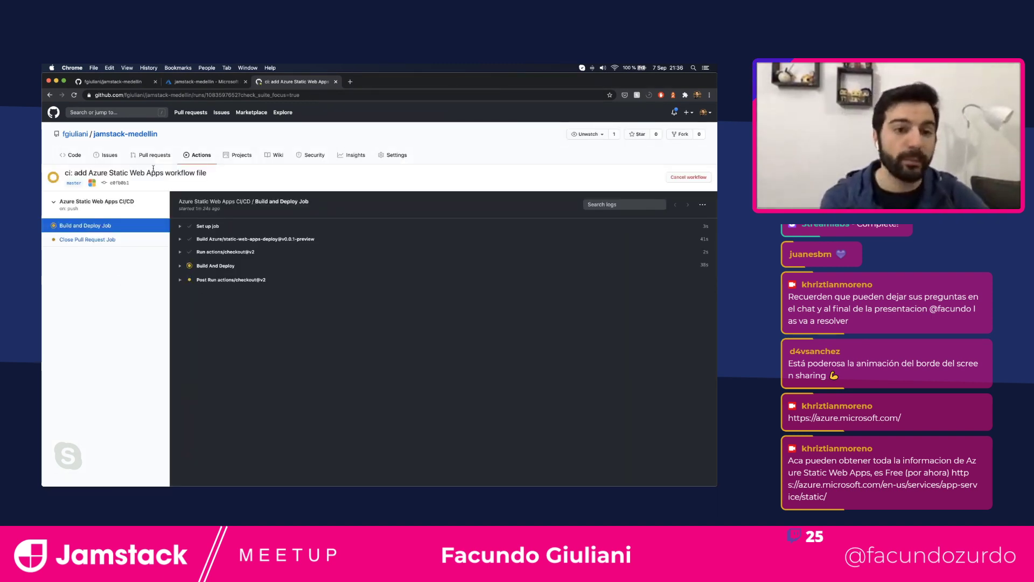
# - Examine the workflow file added by the "ci: add Azure Static Web Apps workflow file" commit in the jamstack-medellin repository
pyautogui.click(152, 136)
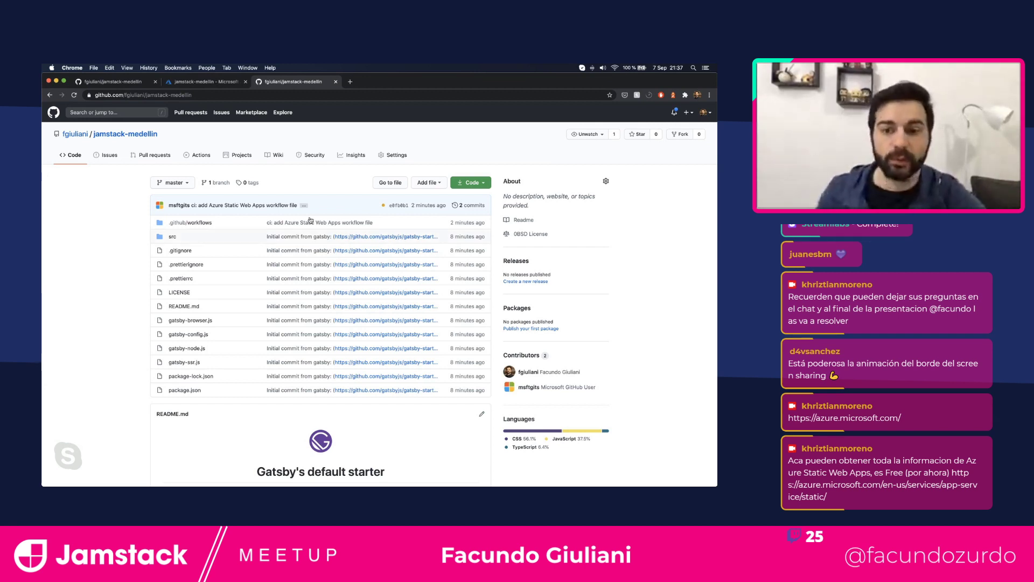
pyautogui.click(470, 207)
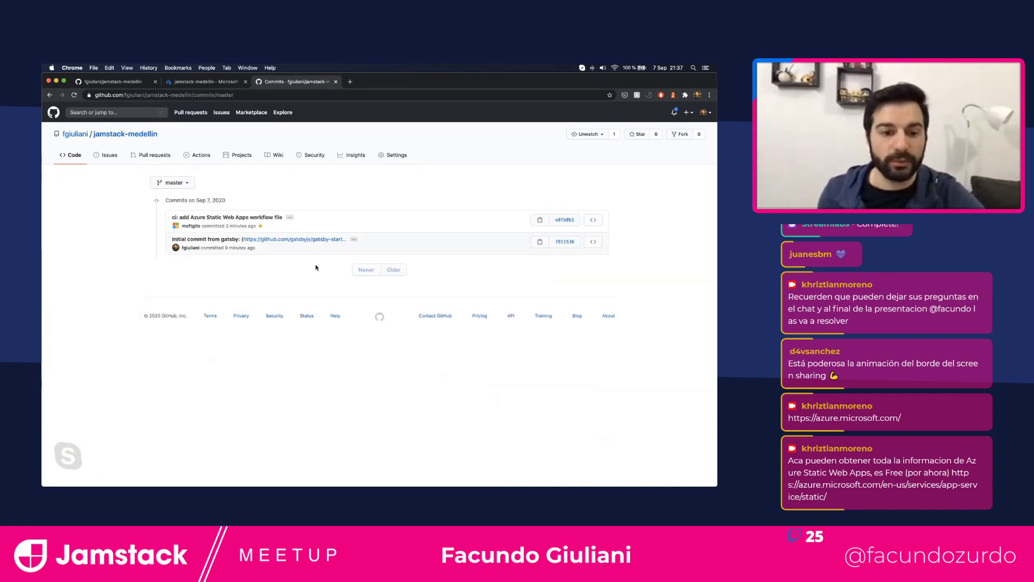
pyautogui.click(199, 218)
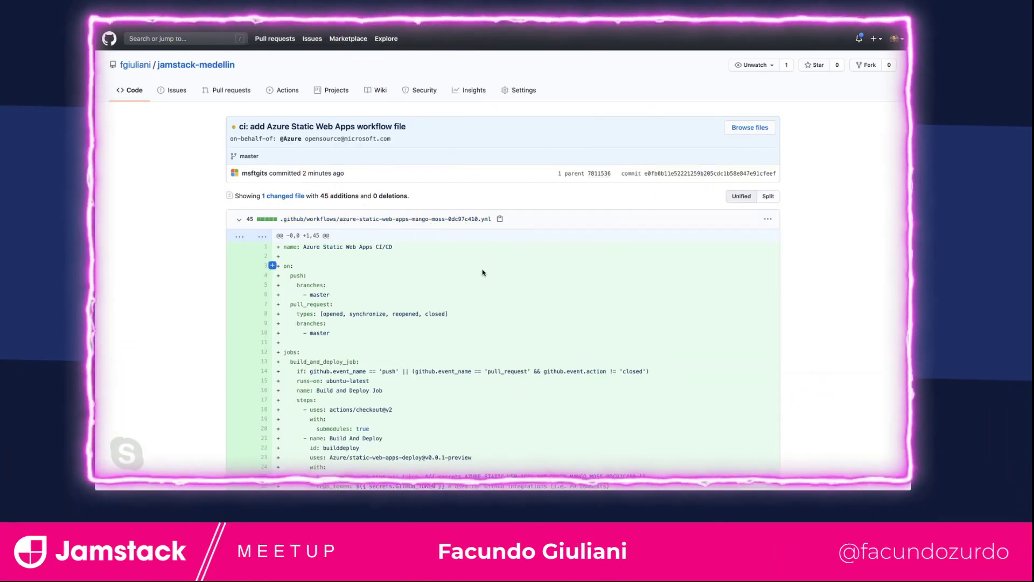
pyautogui.scroll(-5, 482, 273)
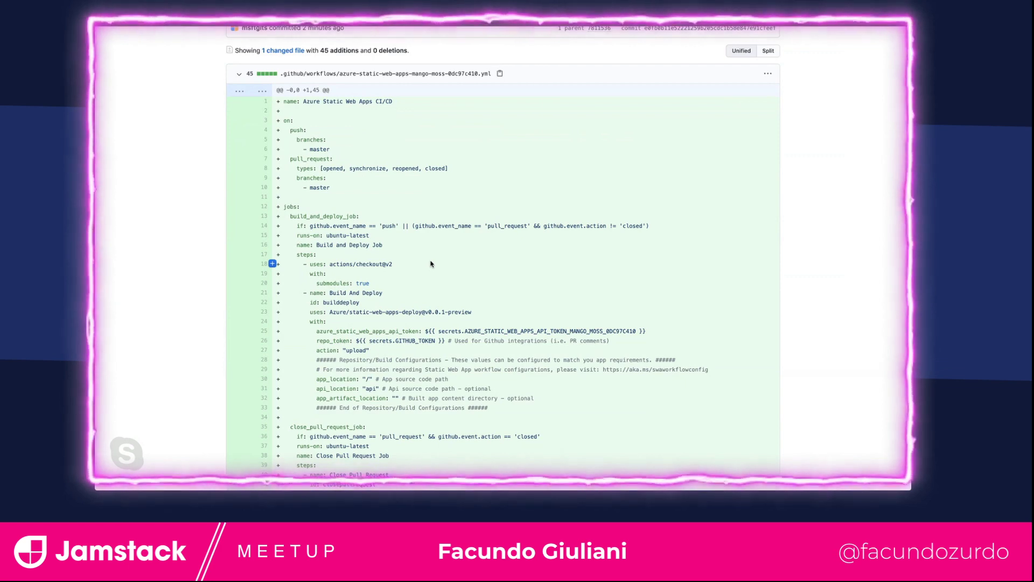
pyautogui.scroll(-2, 431, 264)
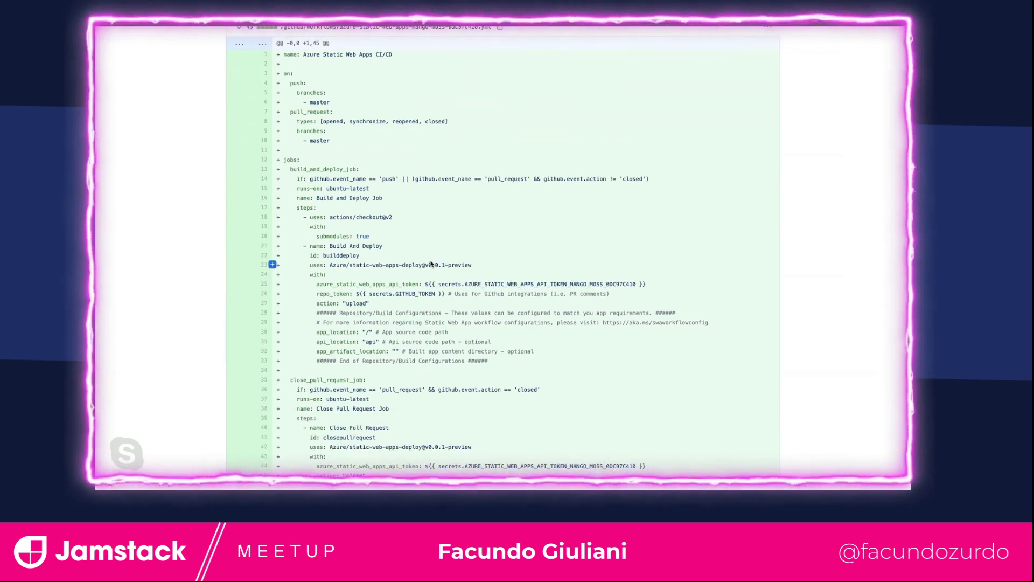
pyautogui.scroll(-3, 431, 264)
pyautogui.scroll(8, 430, 262)
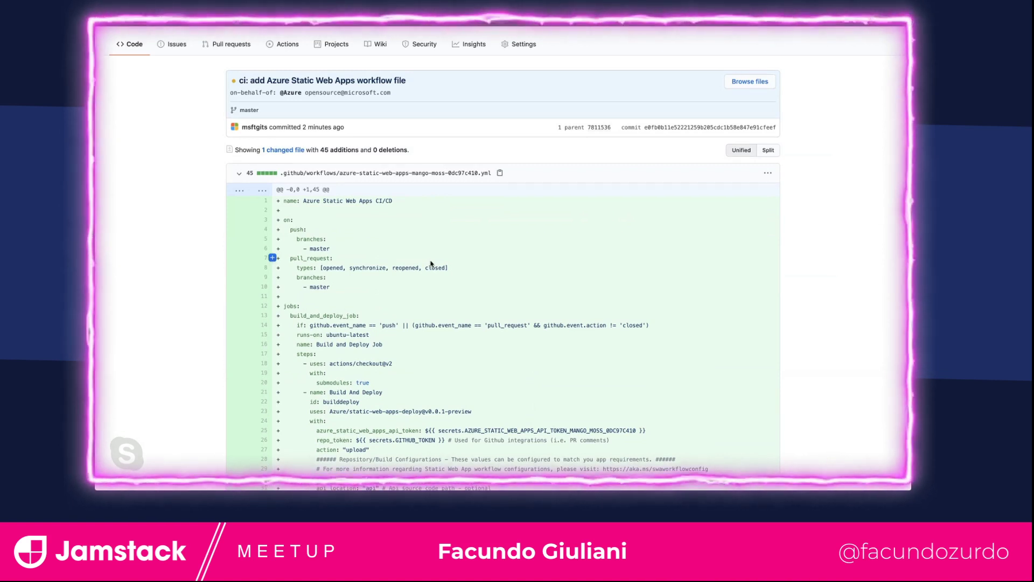
# - Return to the Azure resource overview, then switch to the slide presentation and advance past the DEMO slide
pyautogui.hotkey('ctrl', 'Tab')
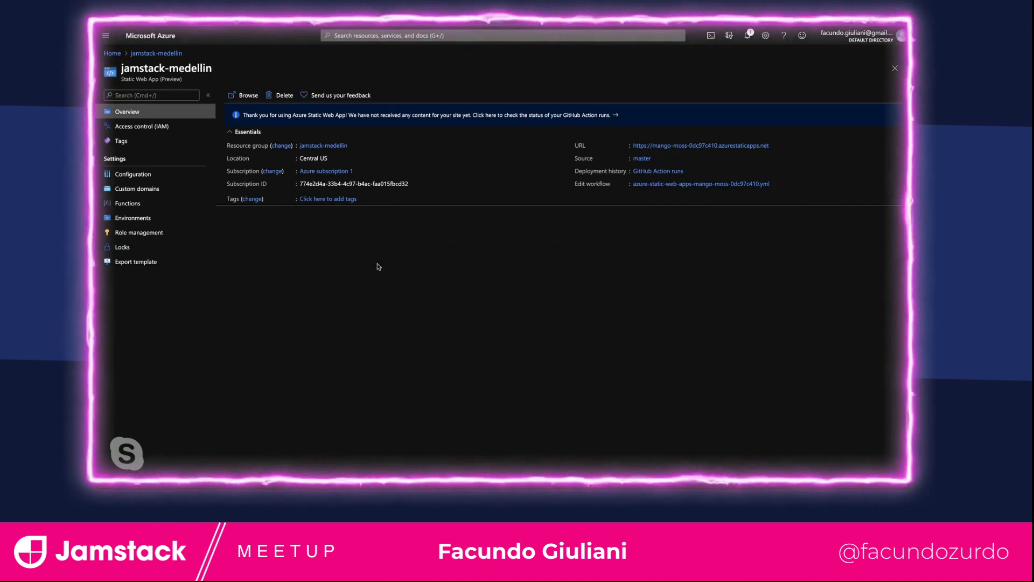
pyautogui.hotkey('ctrl', 'Right')
pyautogui.hotkey('ctrl', 'Right')
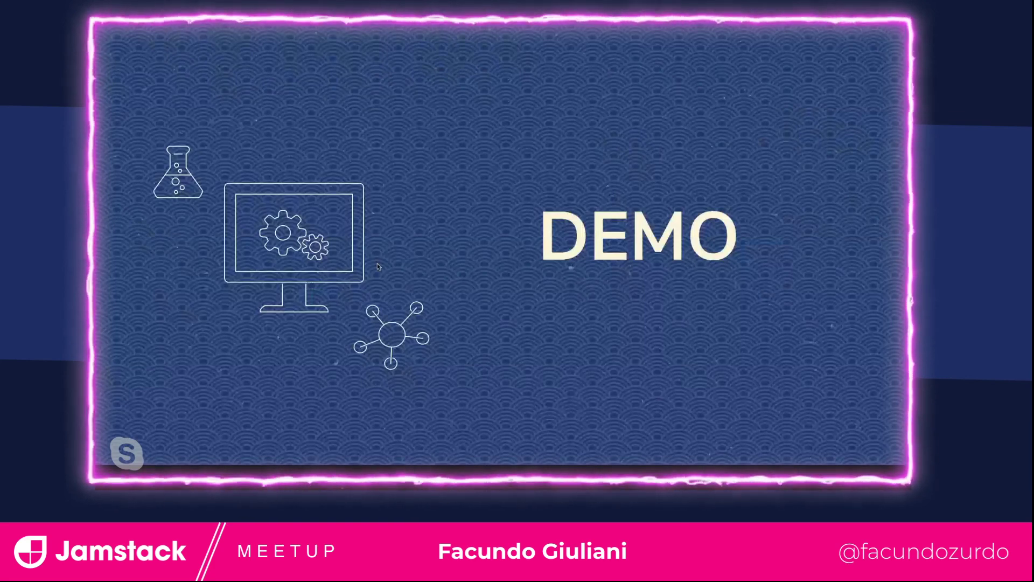
pyautogui.press('Right')
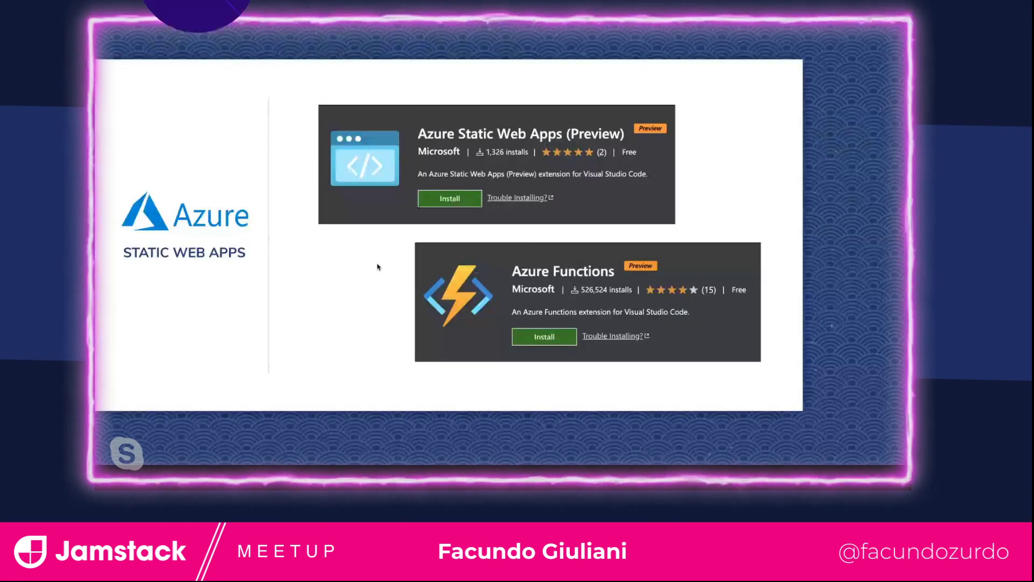